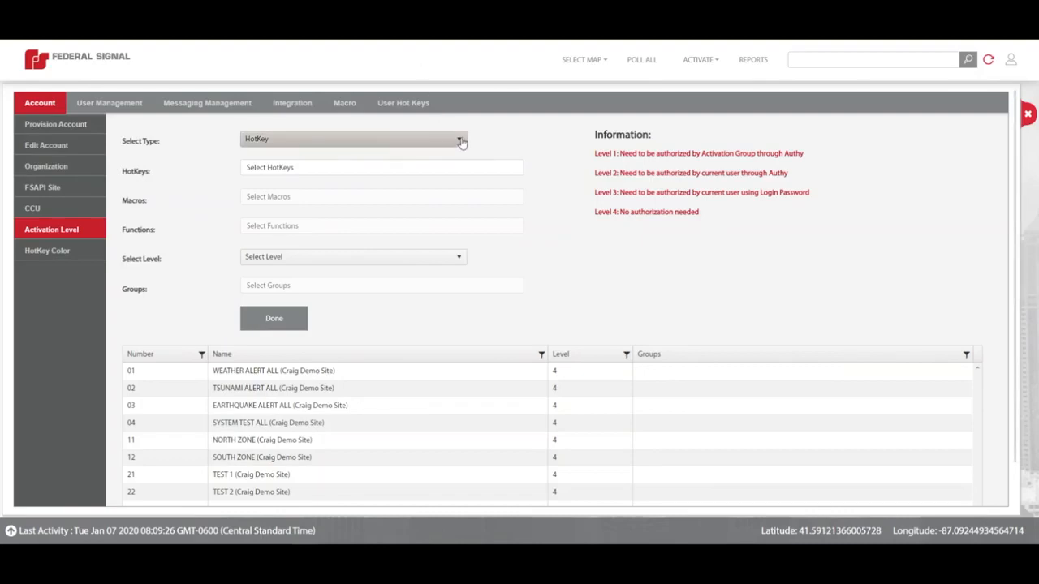
Set the activation level of the 01 - WEATHER ALERT ALL hotkey to 3, save it, and close the settings
click(460, 140)
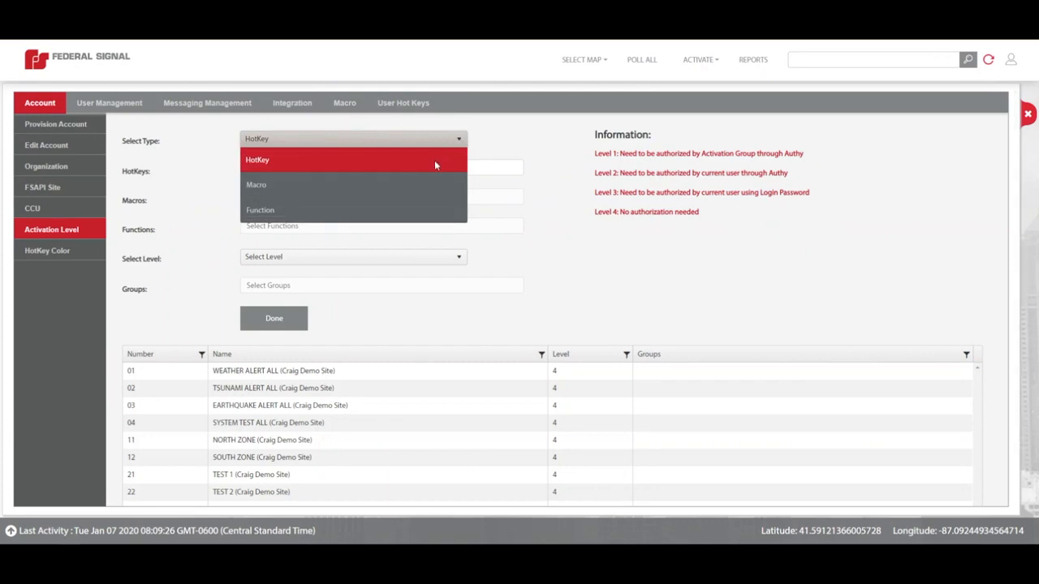
click(434, 160)
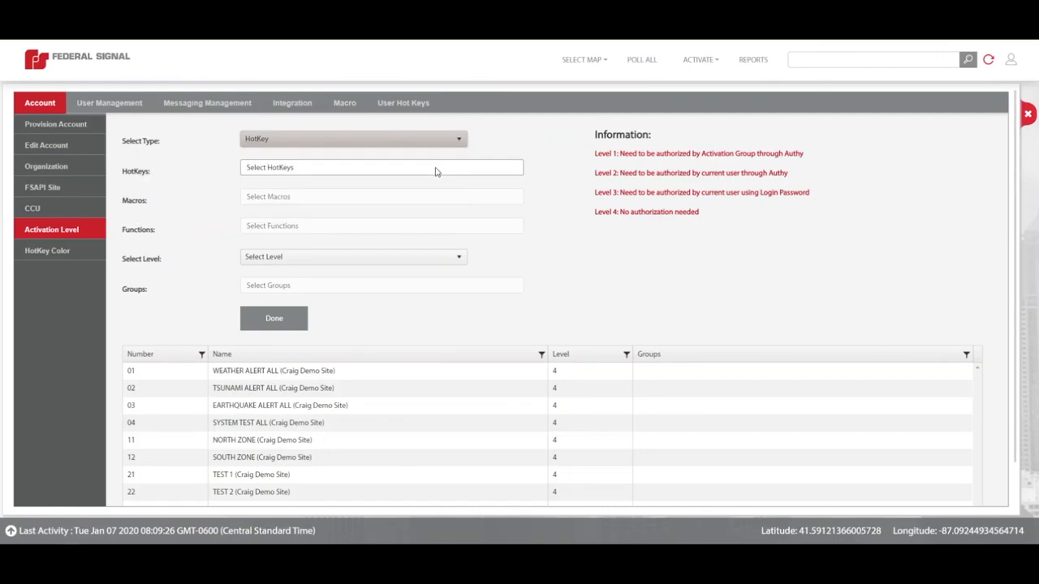
click(435, 171)
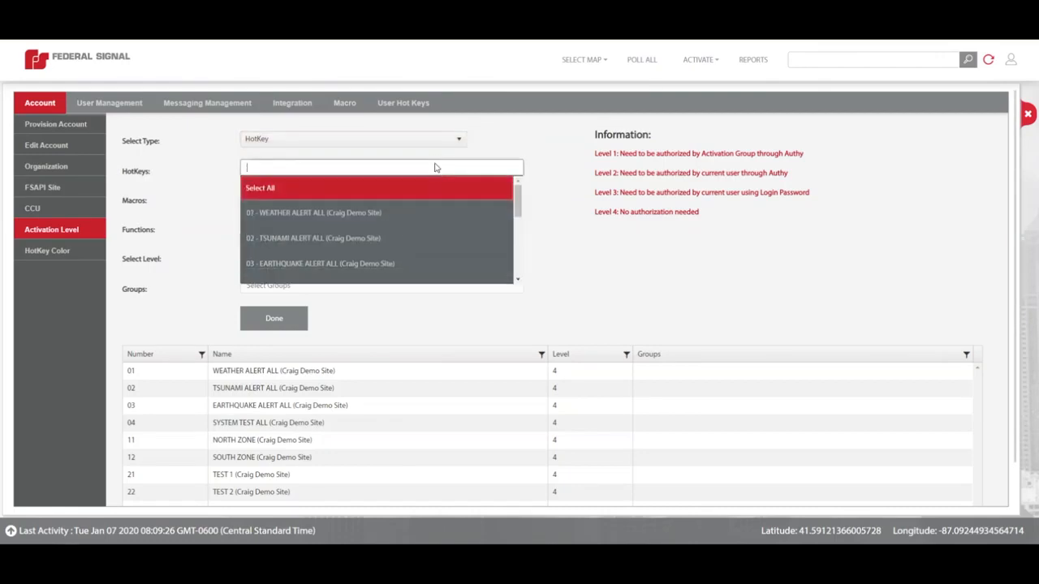
click(419, 212)
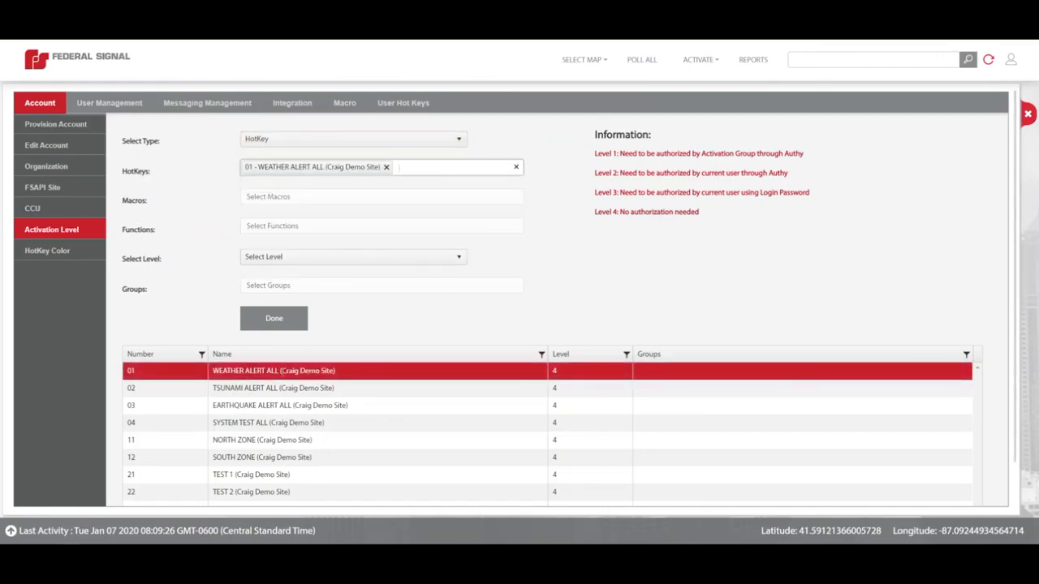
click(312, 259)
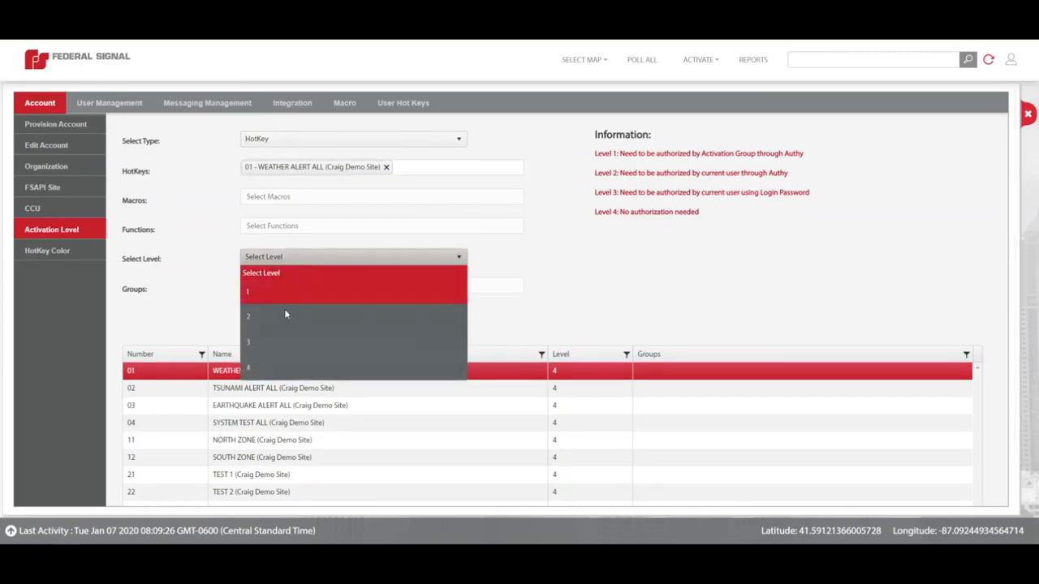
click(284, 342)
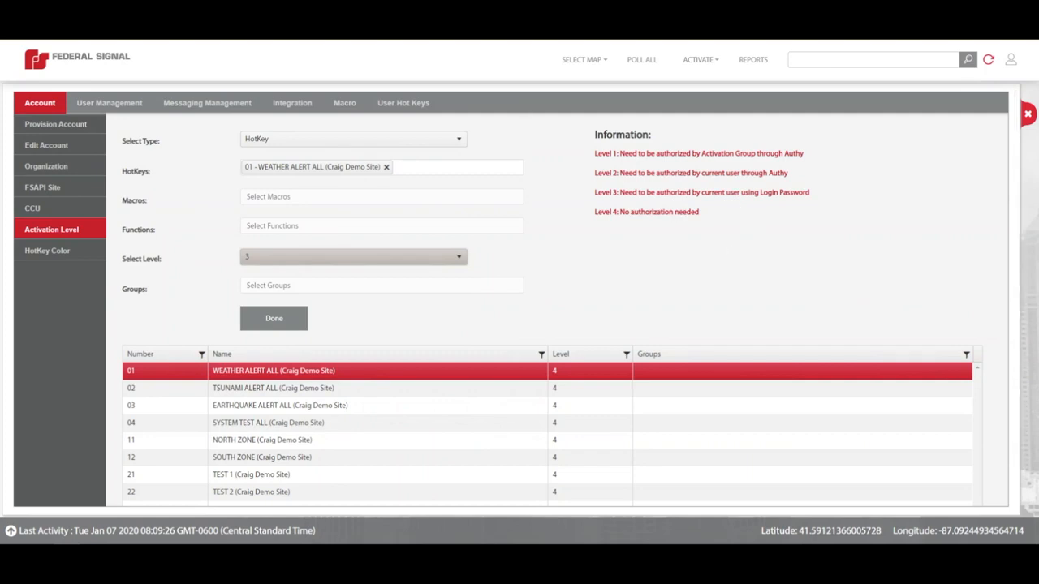
click(287, 324)
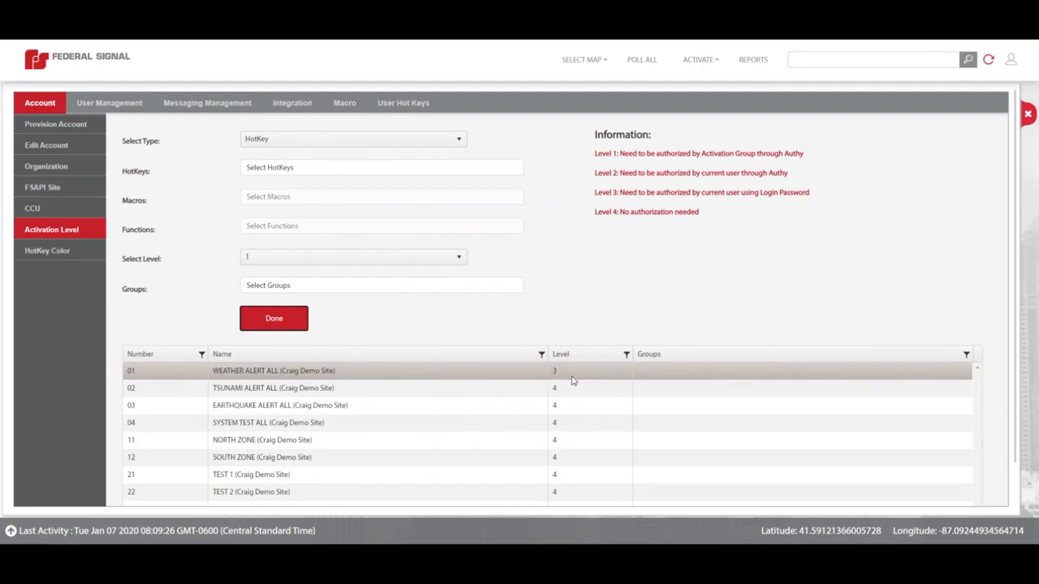
click(1028, 113)
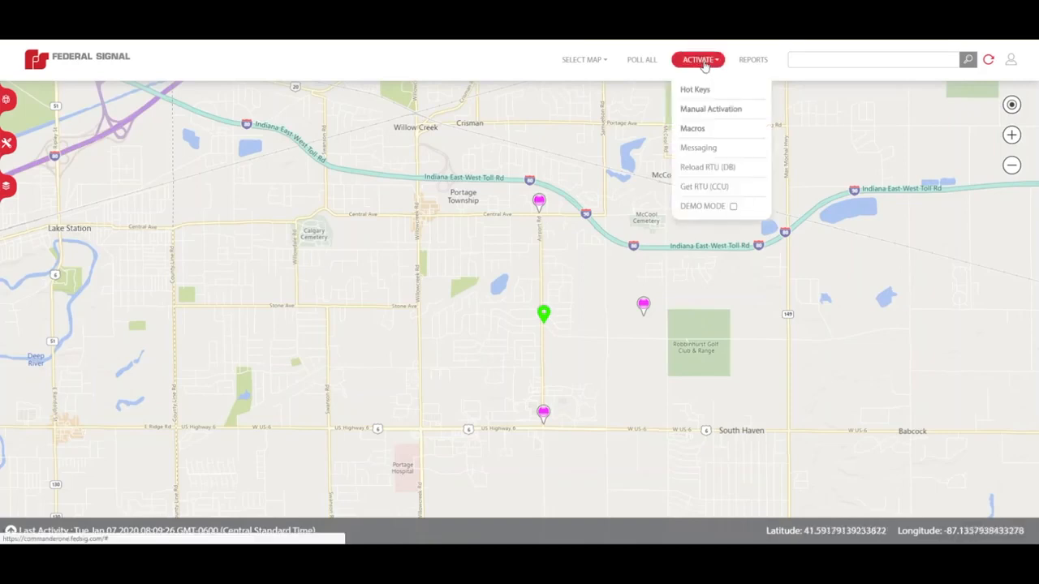
Activate the WEATHER ALERT ALL hotkey from the HotKeys view, authorizing it with the account's login password
click(695, 91)
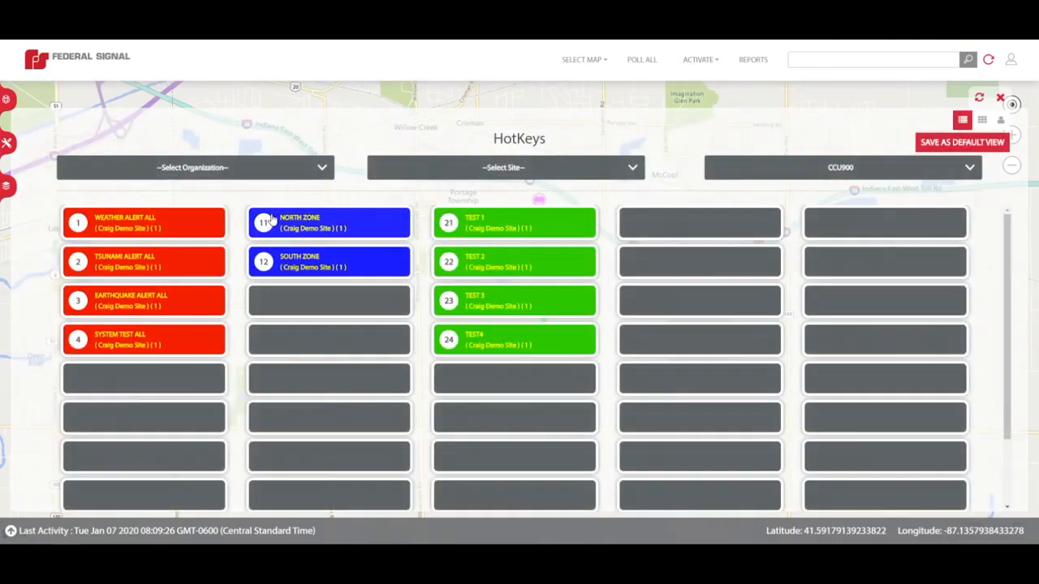
click(145, 218)
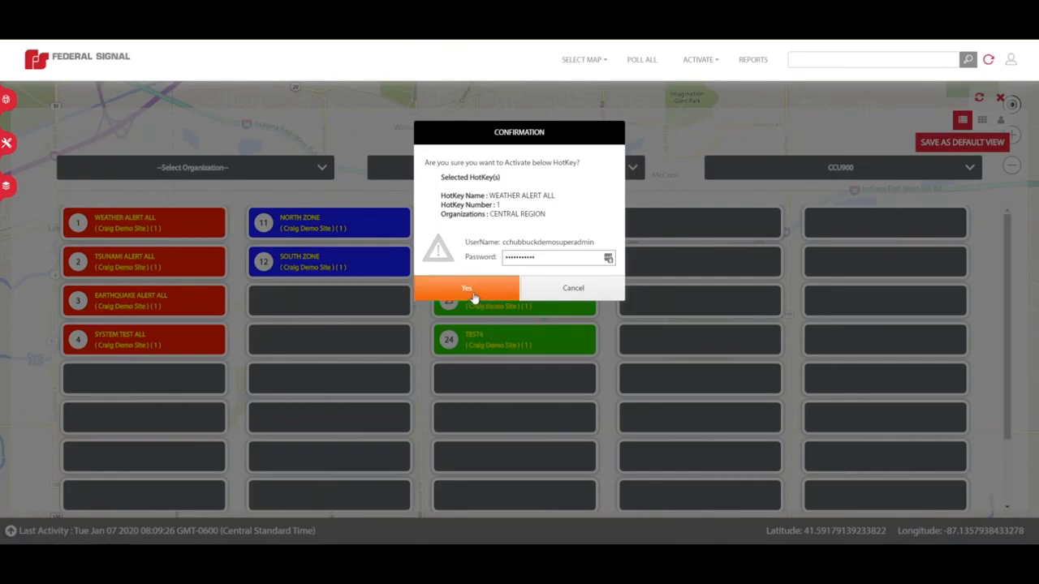
click(467, 291)
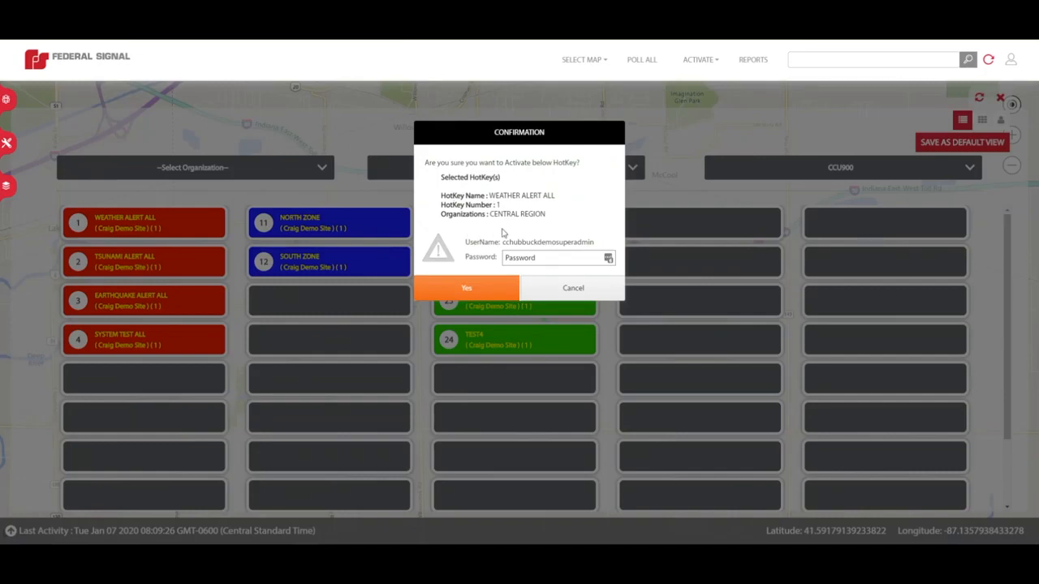
click(527, 261)
text(••••••••••••)
click(471, 289)
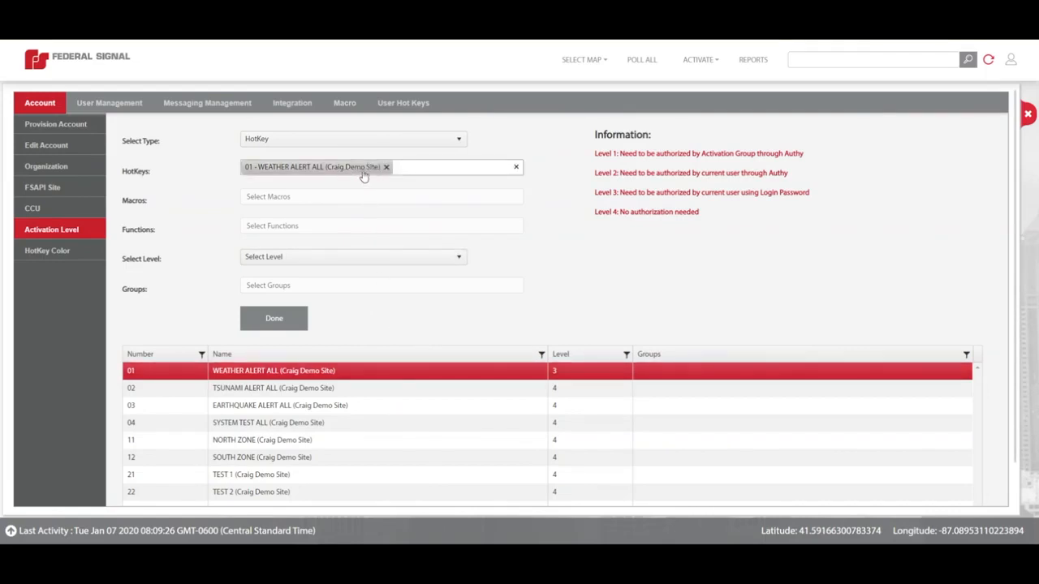
Set the activation level of the selected WEATHER ALERT ALL hotkey to 2 and save it
click(336, 260)
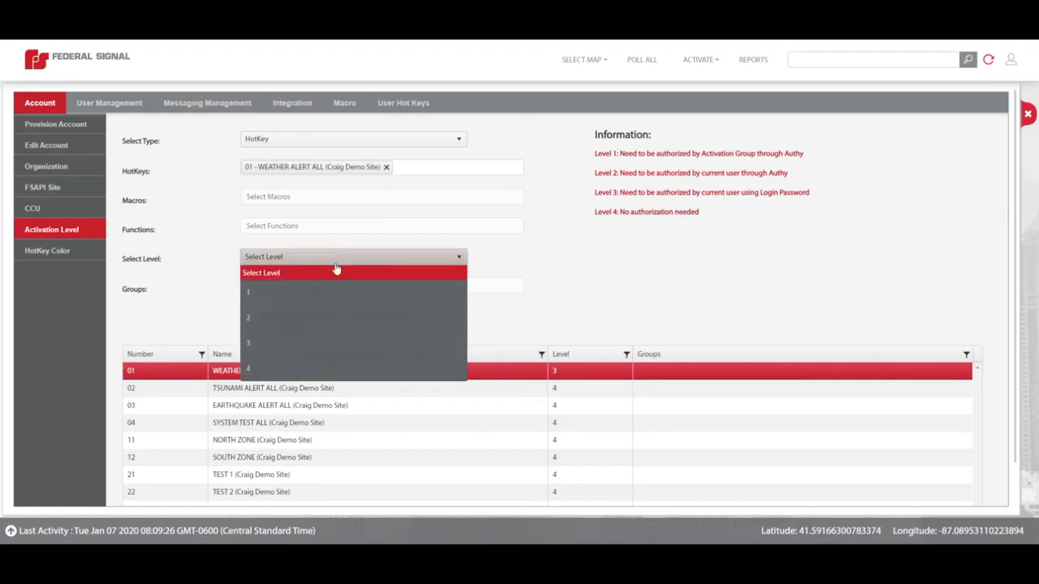
click(332, 317)
click(282, 320)
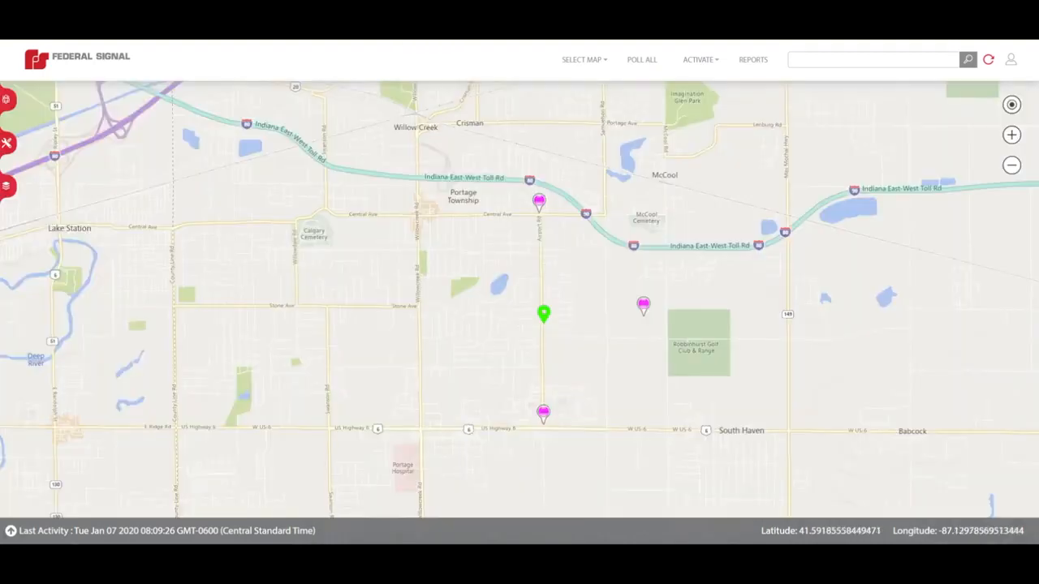
Activate the WEATHER ALERT ALL hotkey under level 2 authorization and acknowledge the result
click(698, 60)
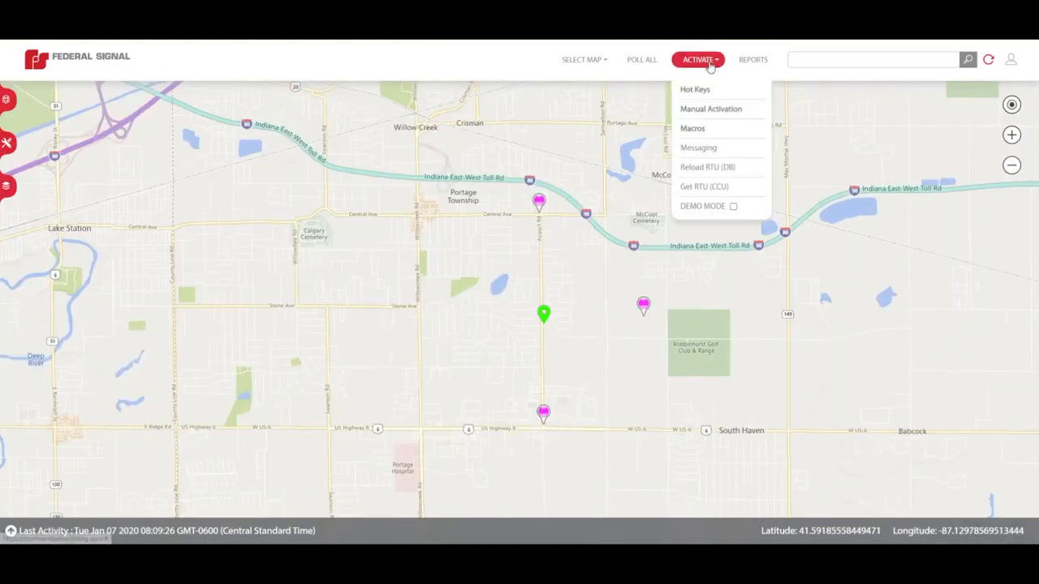
click(702, 90)
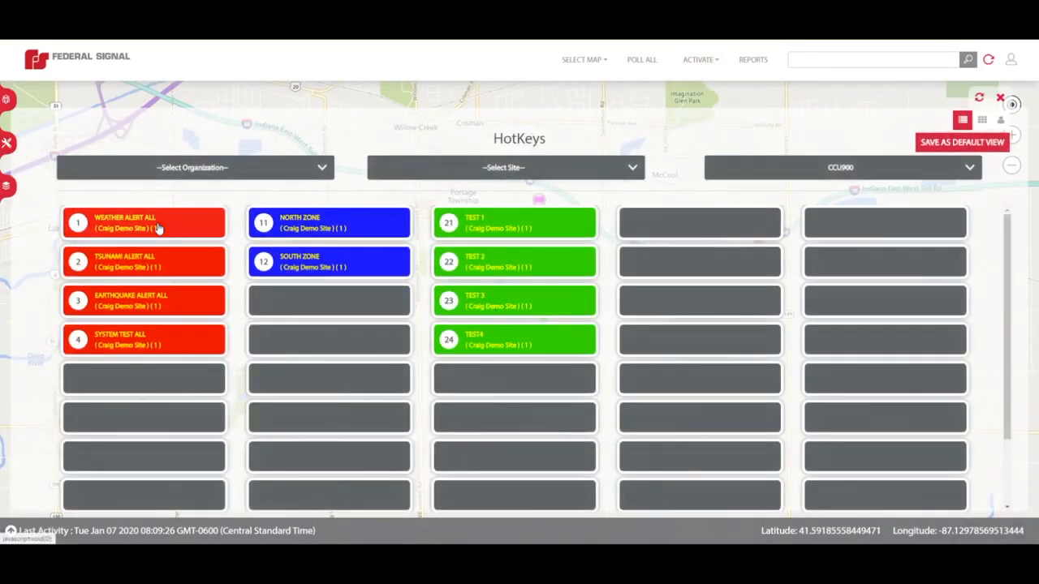
click(158, 229)
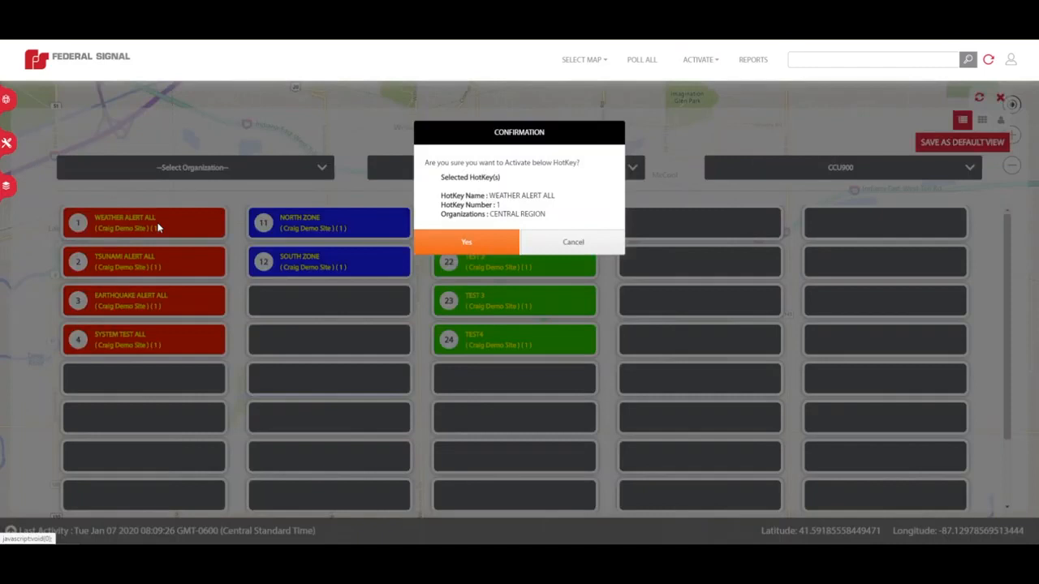
click(467, 245)
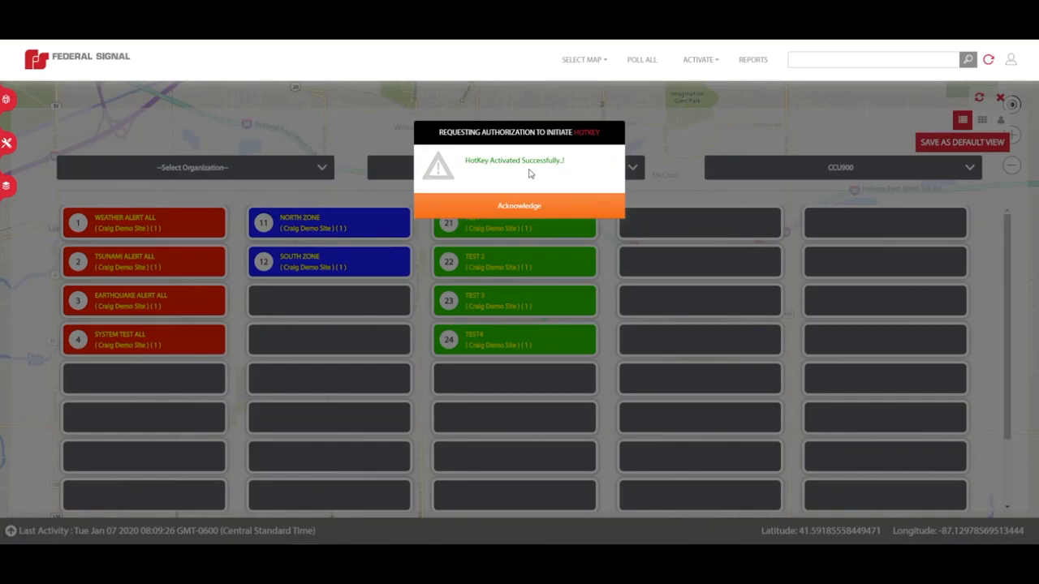
click(545, 208)
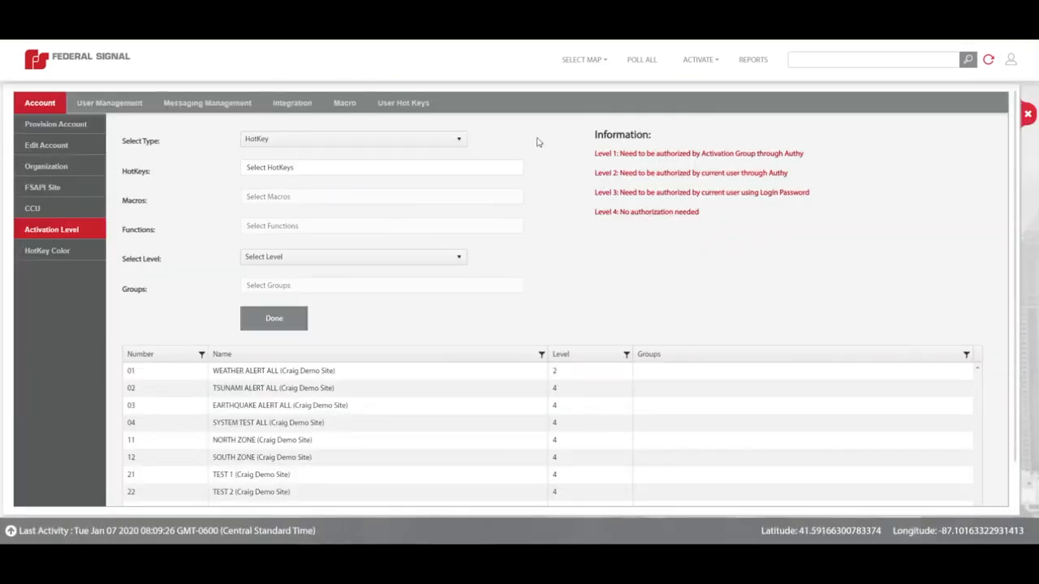
Set the 01 - WEATHER ALERT ALL hotkey to activation level 1 with ActivationGroup as its authorizing group, and save it
click(392, 143)
click(389, 158)
click(383, 169)
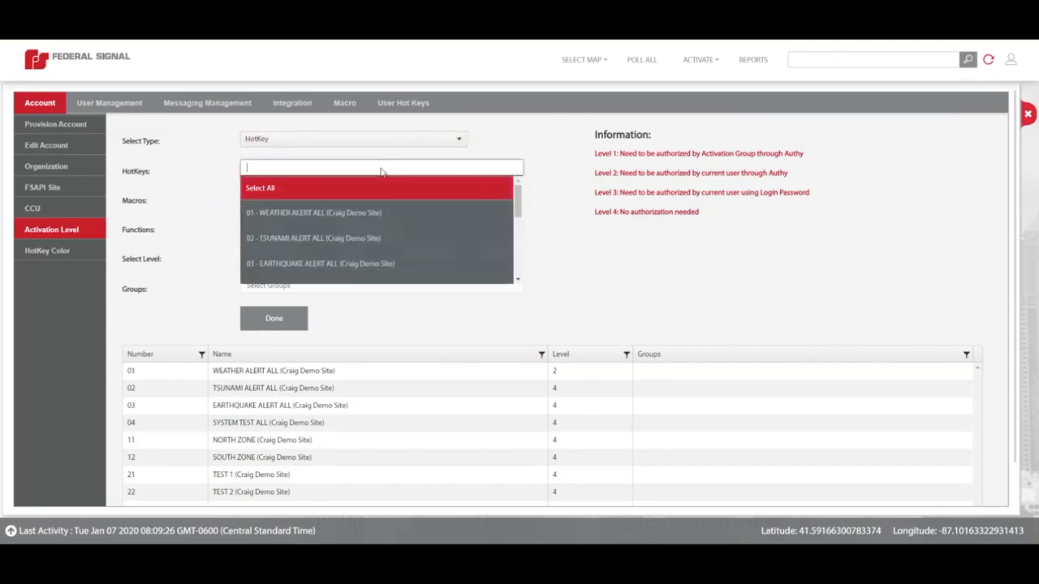
click(383, 214)
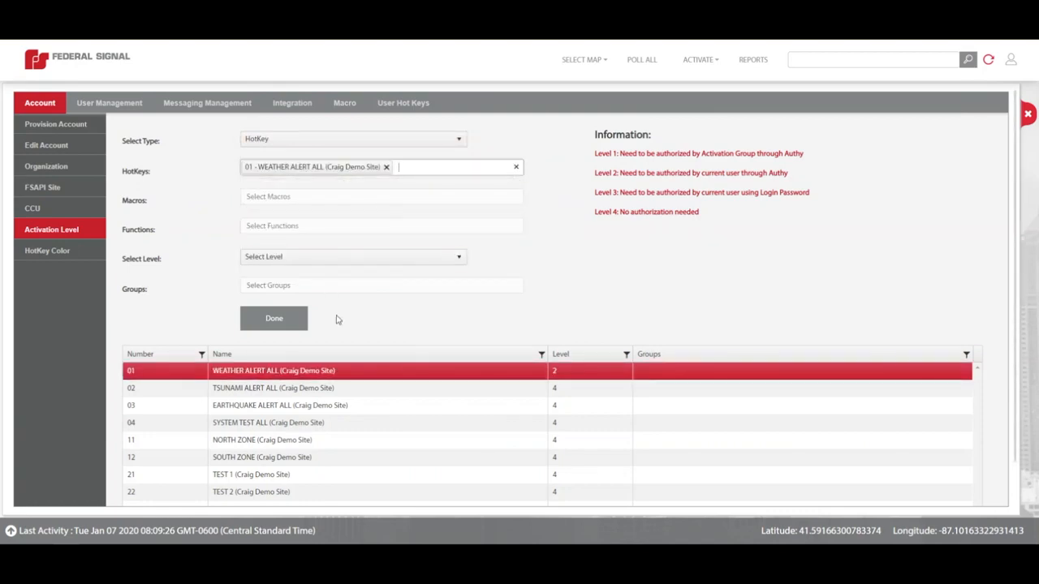
click(383, 261)
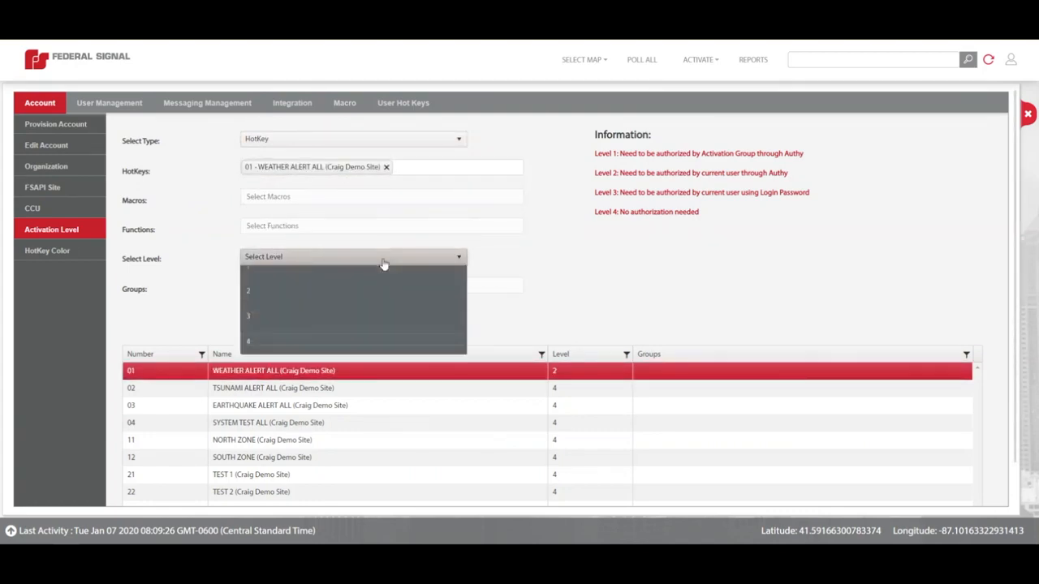
click(352, 292)
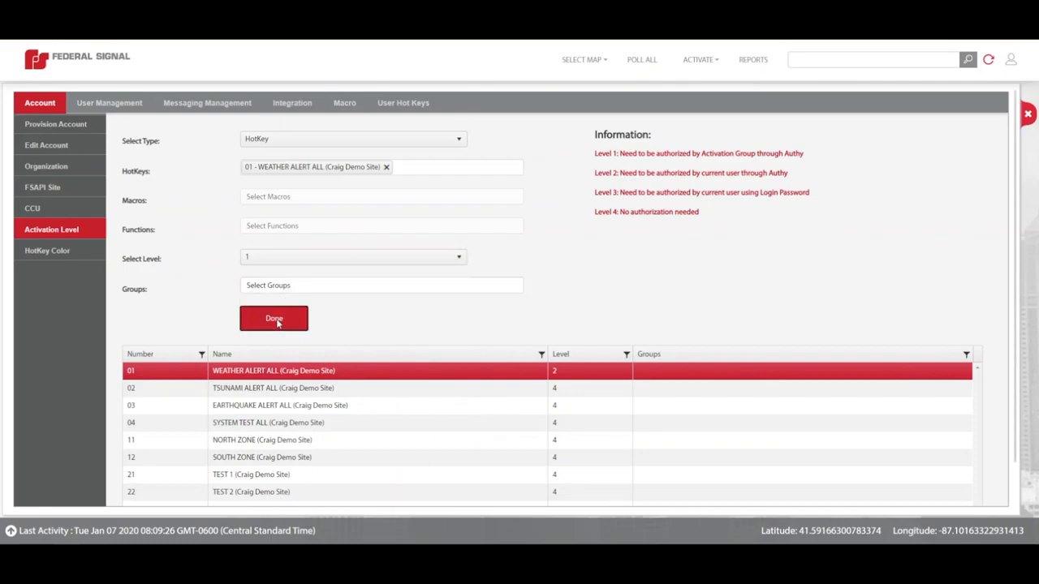
click(385, 290)
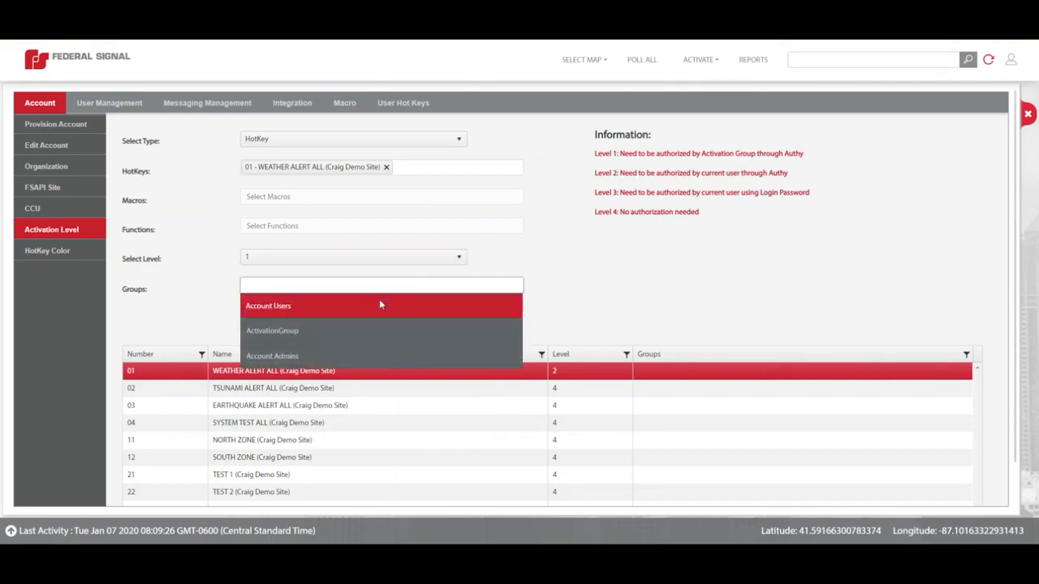
click(365, 333)
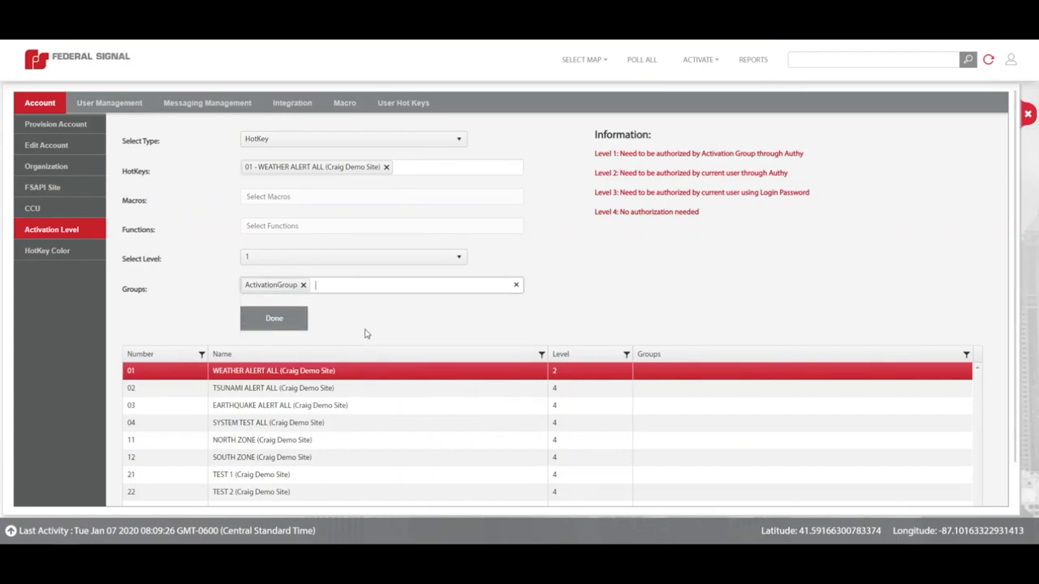
click(275, 319)
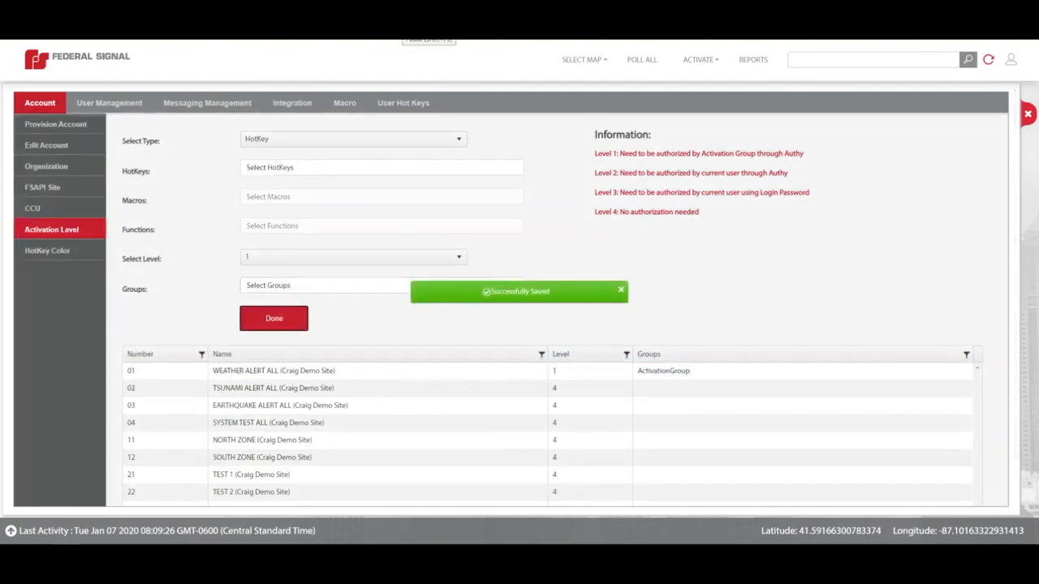
click(275, 318)
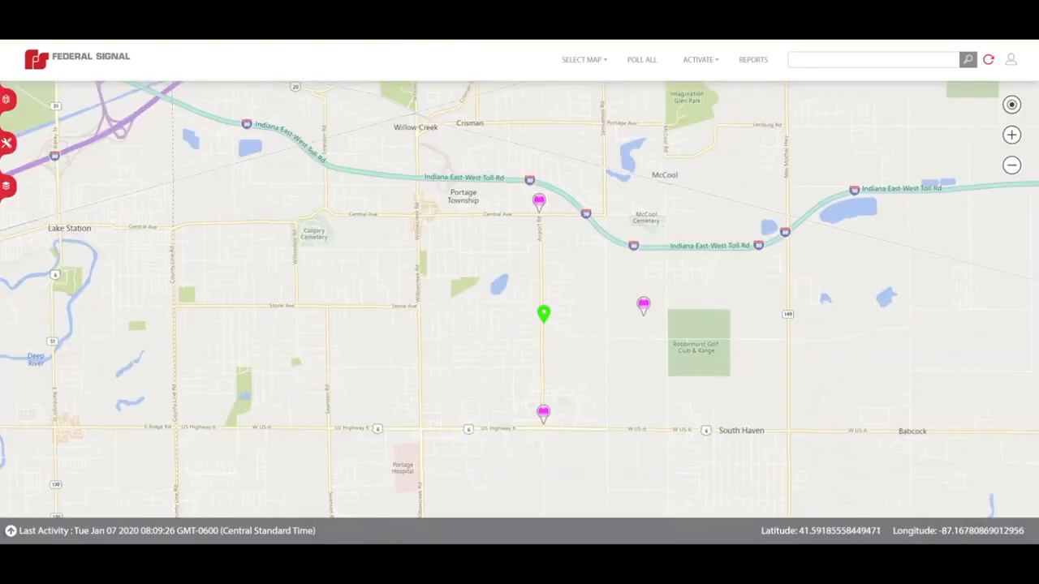
Activate the WEATHER ALERT ALL hotkey under level 1 group authorization, acknowledge the result, and close the HotKeys view
click(697, 59)
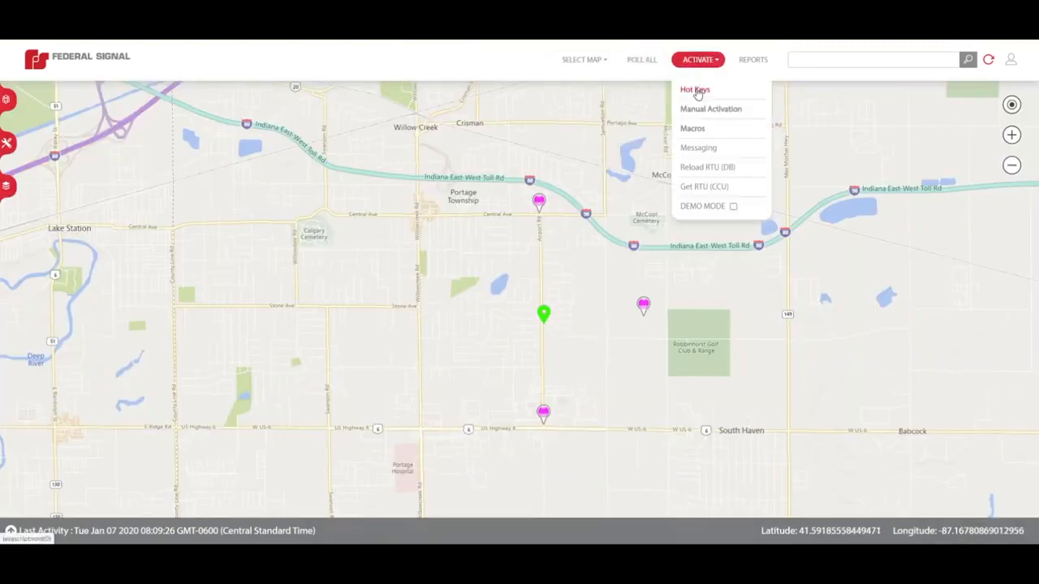
click(694, 90)
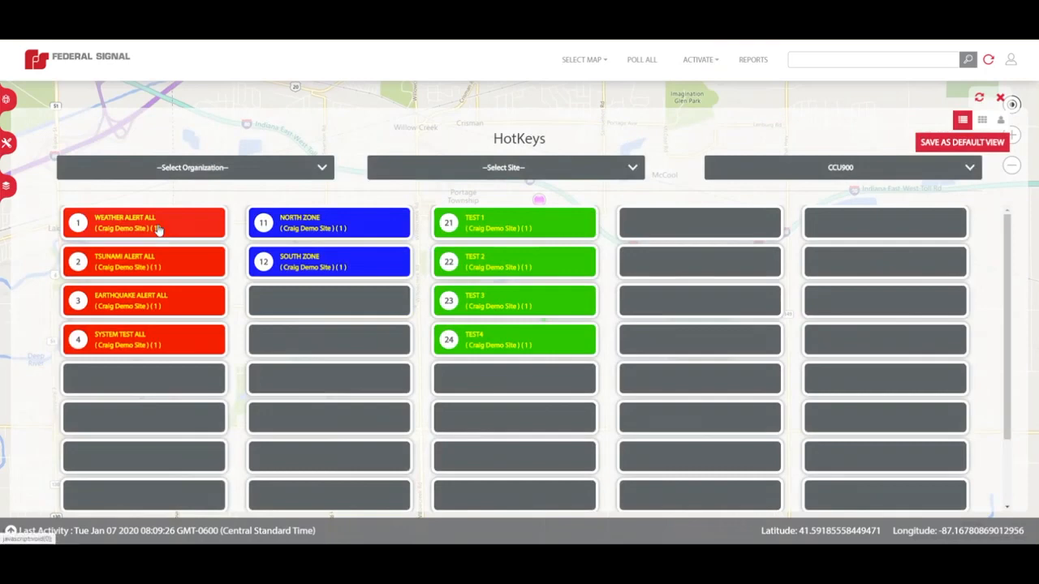
click(159, 231)
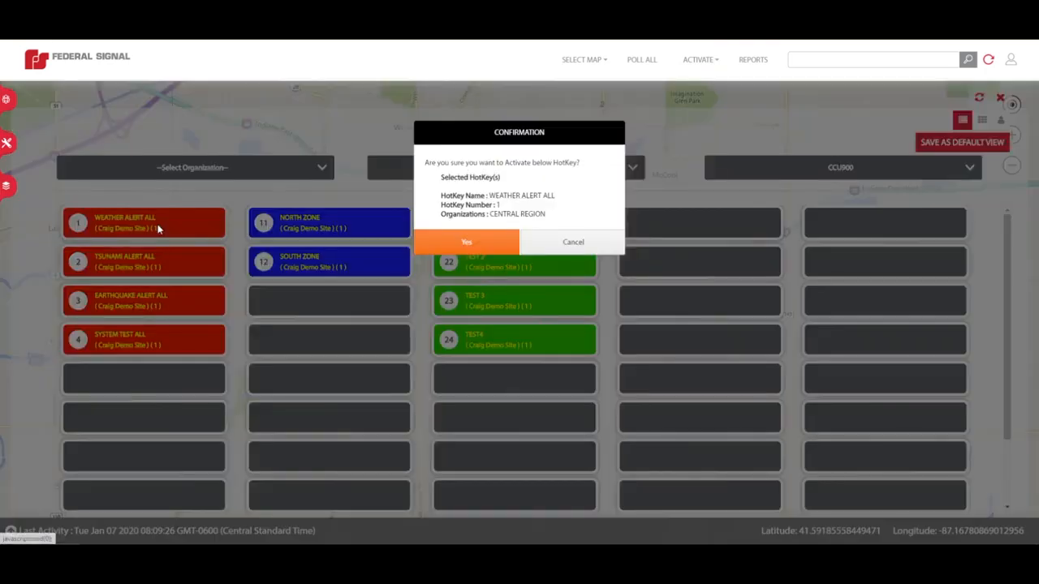
click(472, 246)
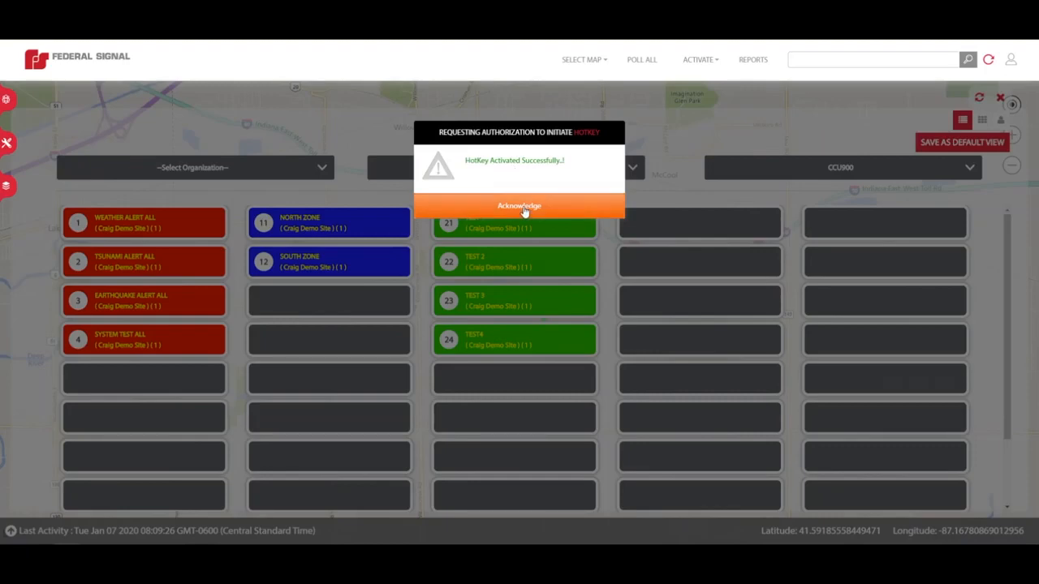
click(526, 208)
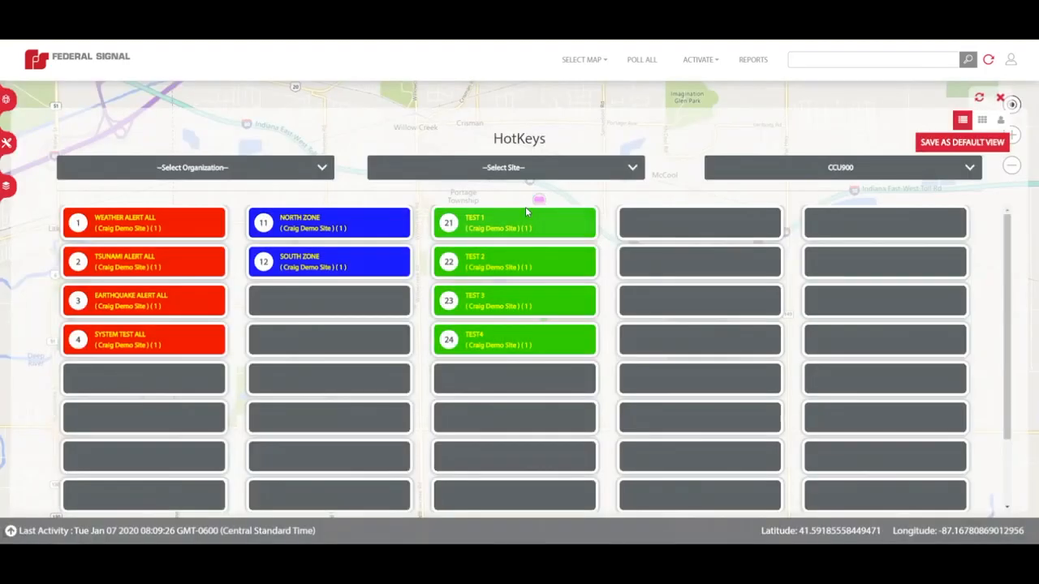
click(1000, 97)
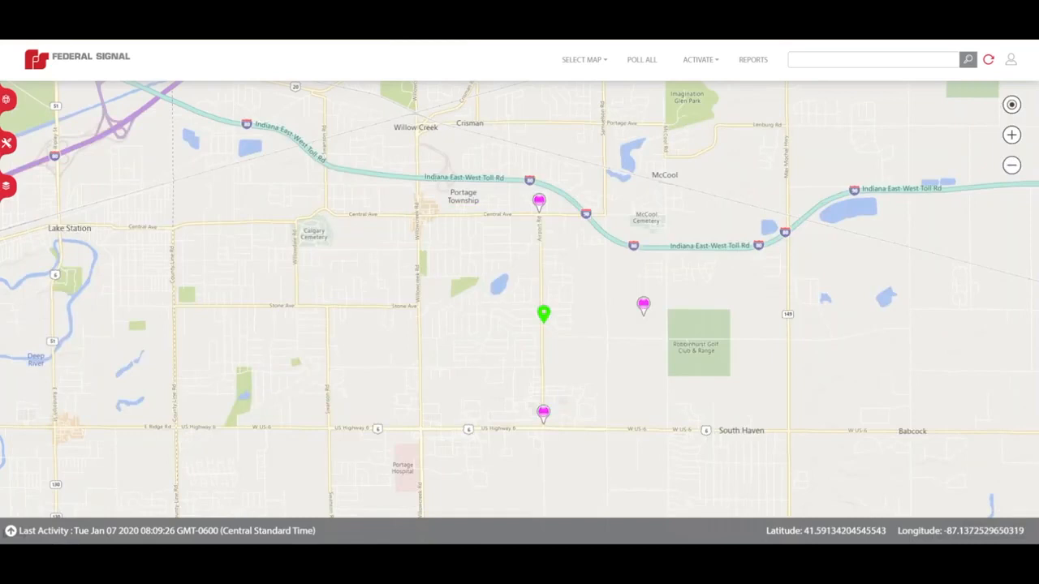
Reopen the Activation Level page in Administrative Settings and view the item types that can be given a level
click(1010, 59)
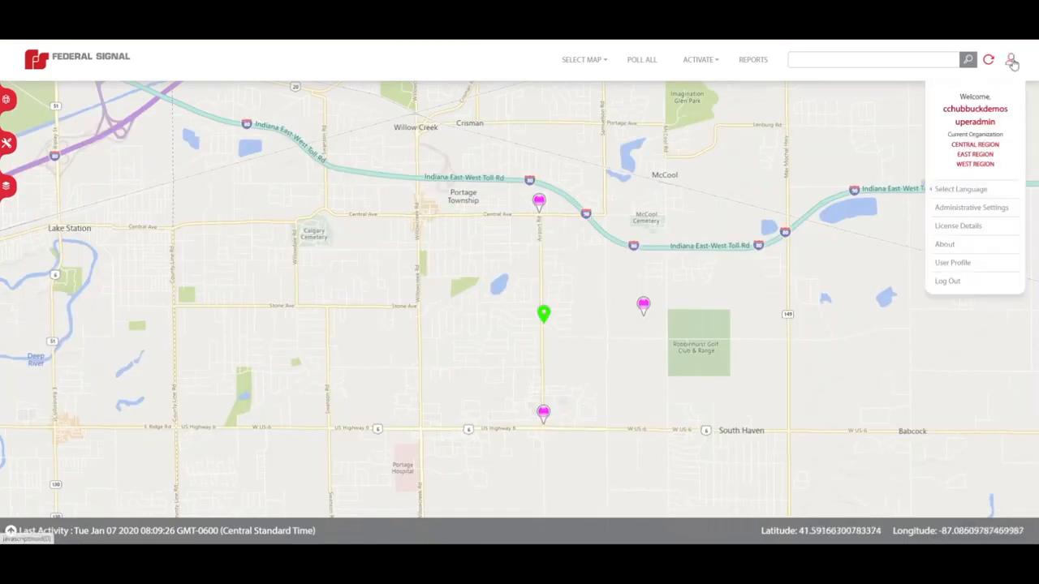
click(997, 209)
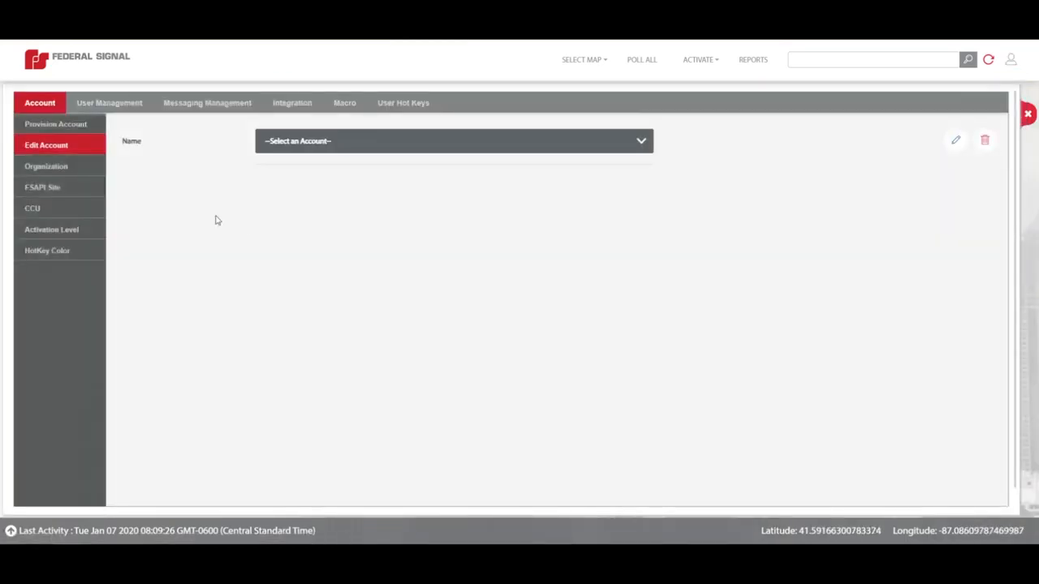
click(91, 231)
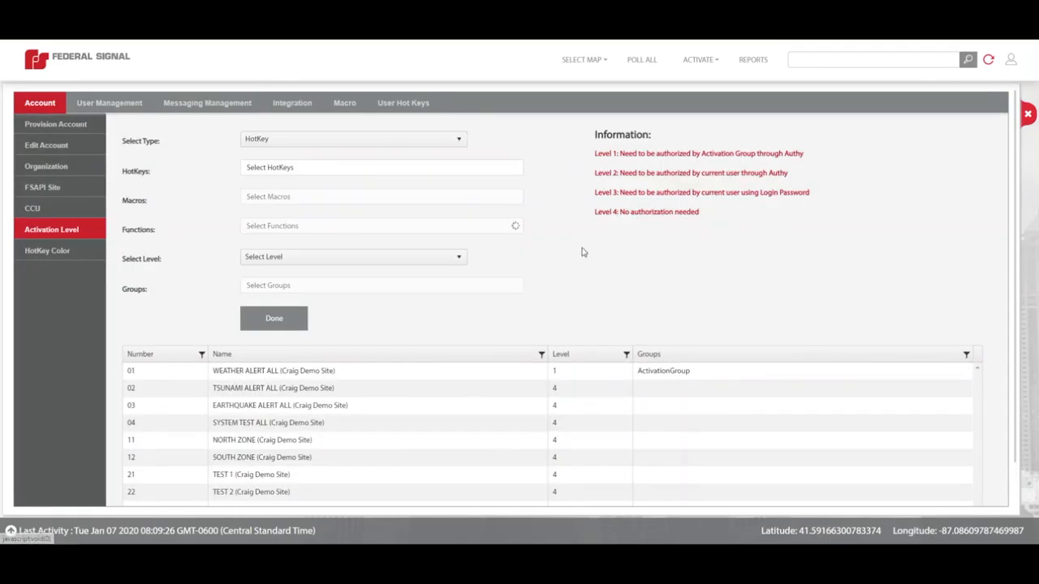
click(383, 144)
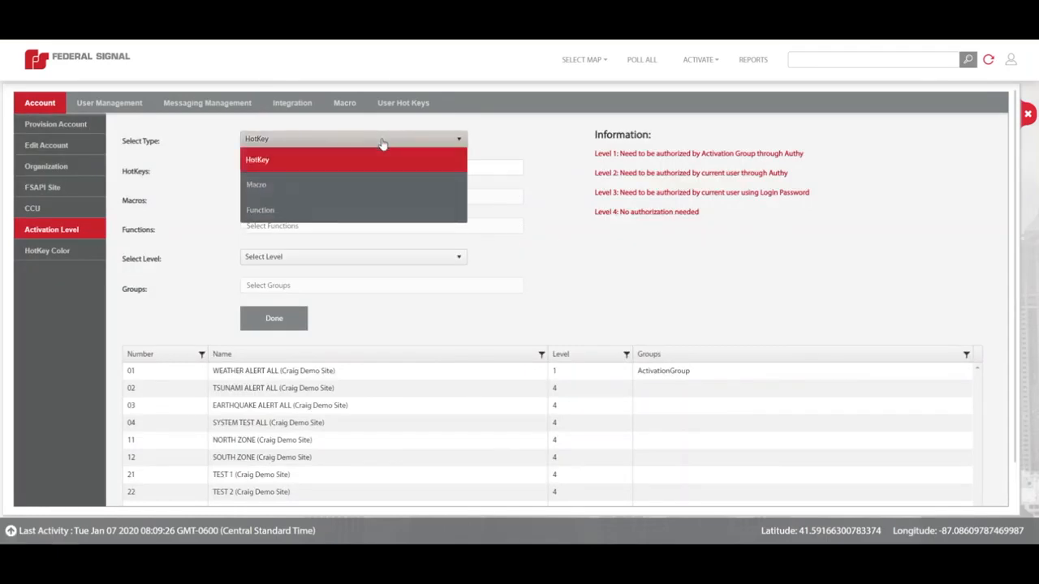
click(636, 275)
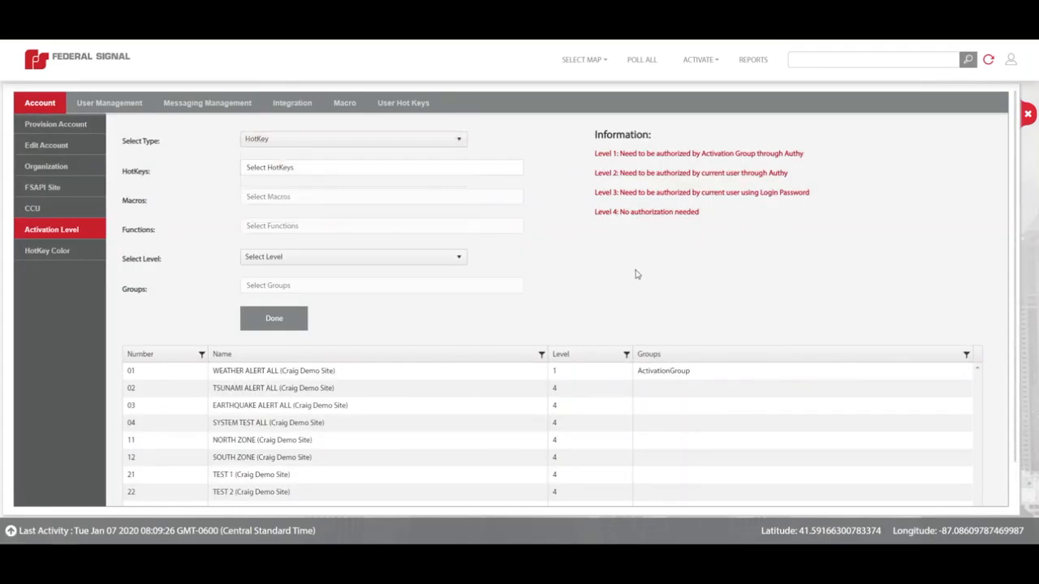